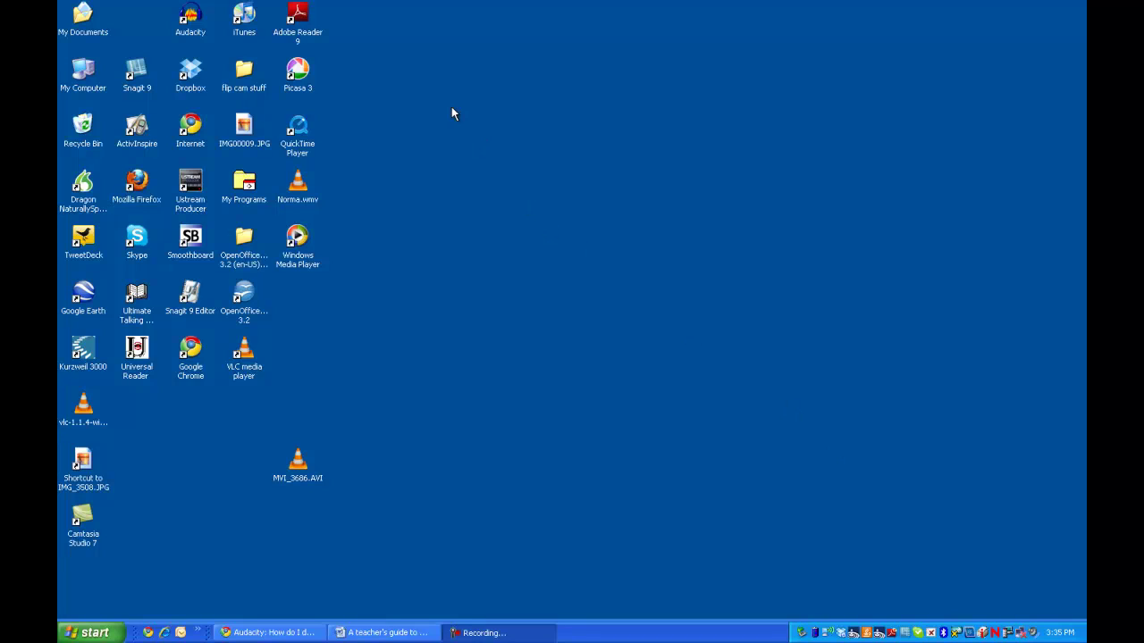
Start Audacity from its desktop shortcut
double_click(191, 20)
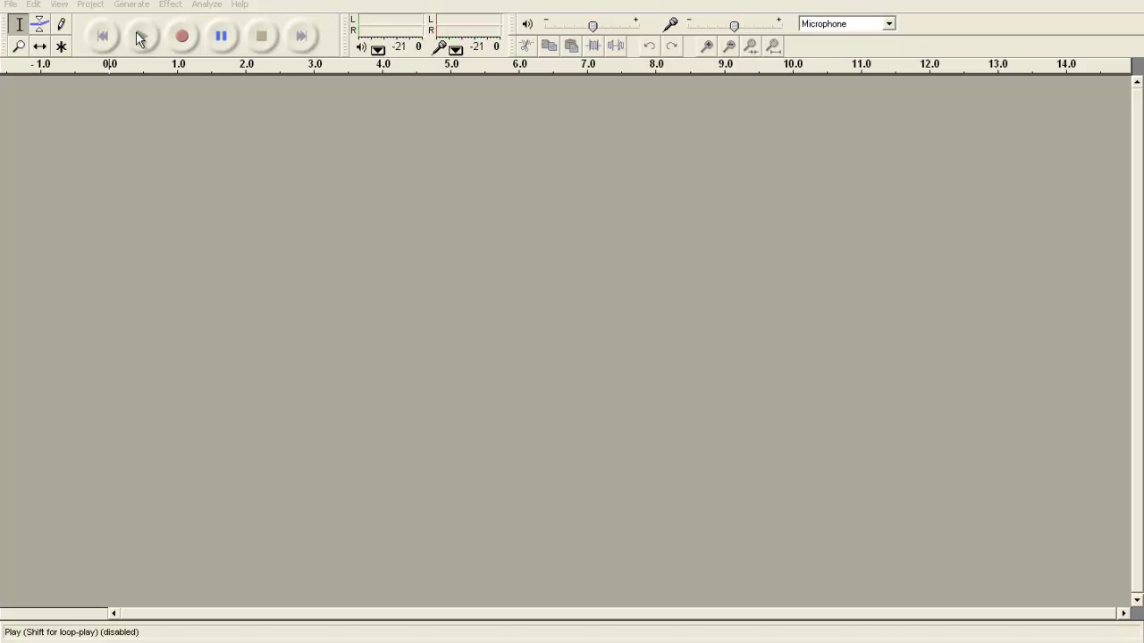
Record a roughly 8.5-second voice clip from the microphone and play it back
click(183, 36)
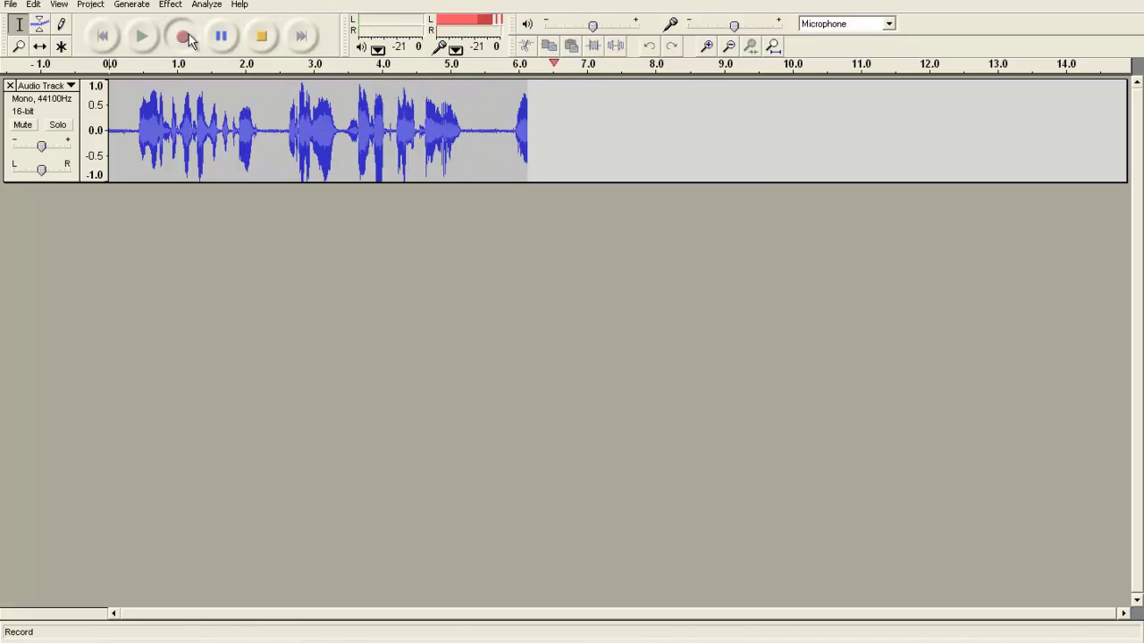
click(260, 37)
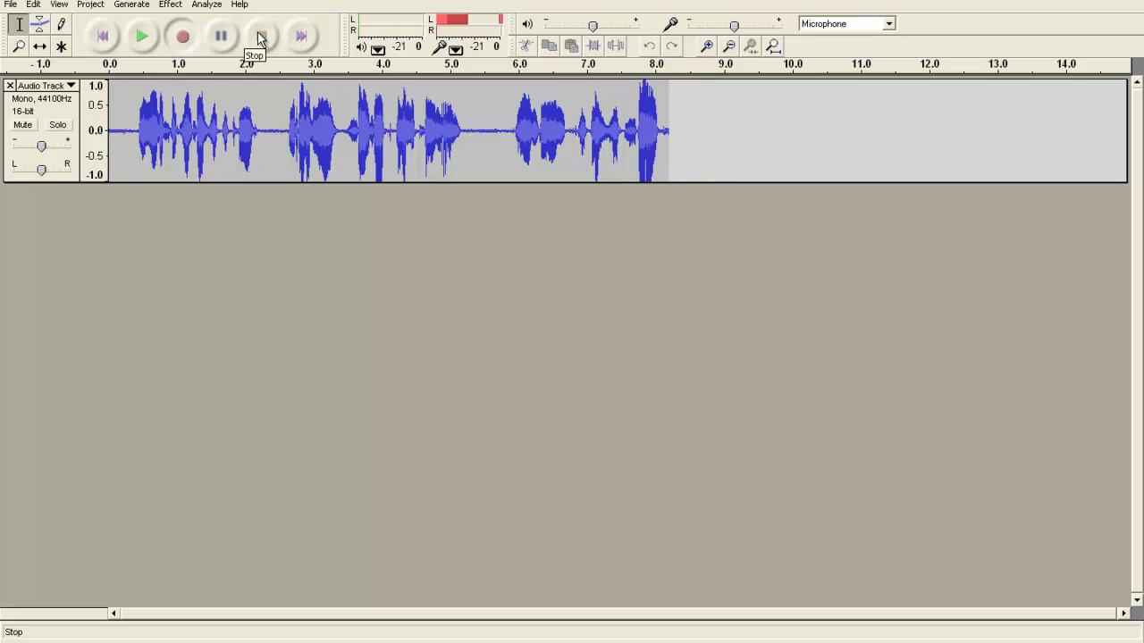
click(143, 36)
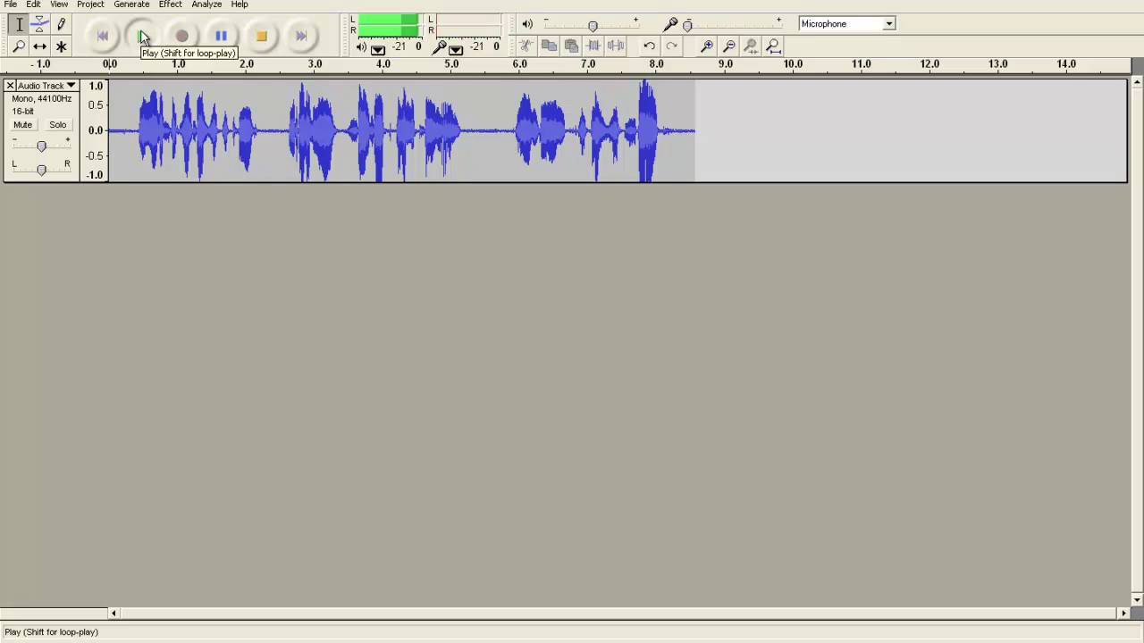
click(256, 36)
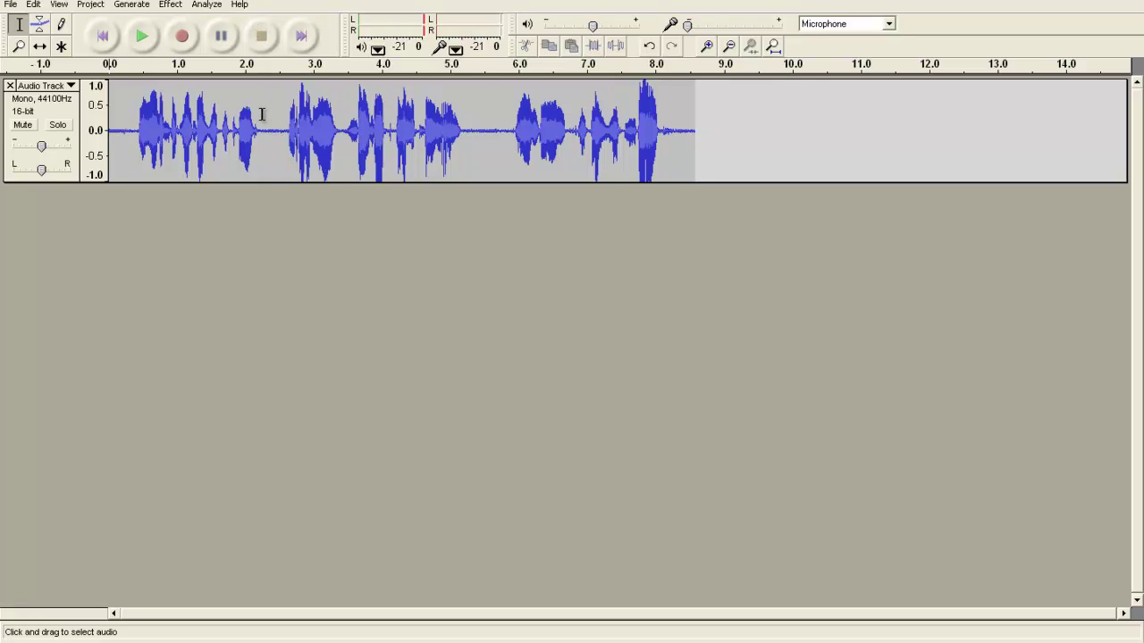
Delete the pause near 2.3 s and move the phrase from 5.3 s onward to the start
drag(260, 117, 288, 117)
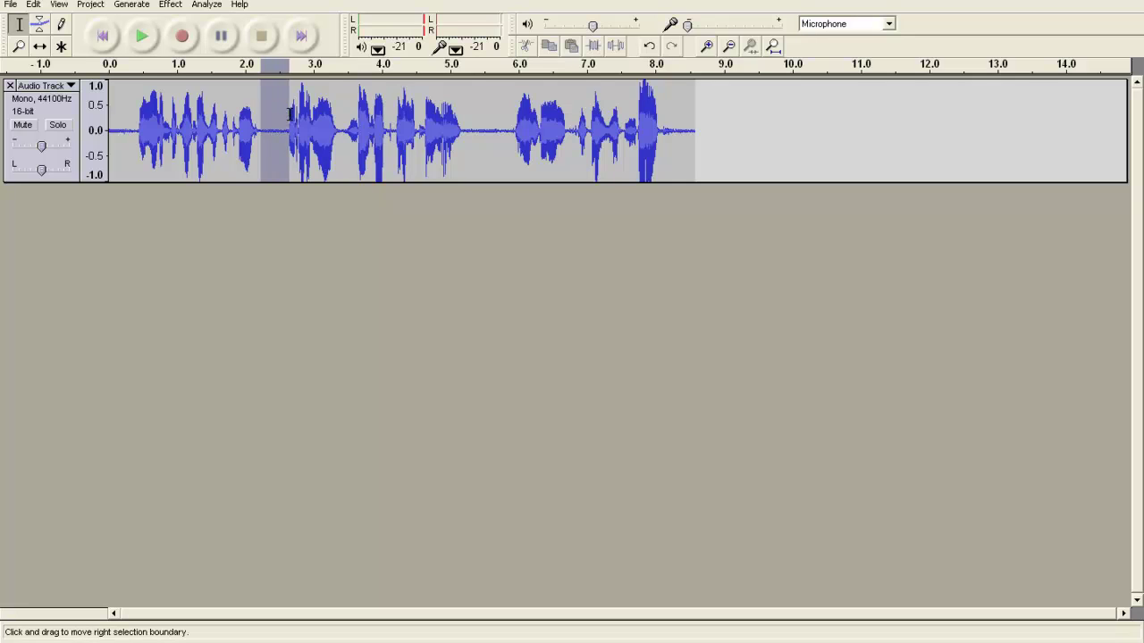
key(Delete)
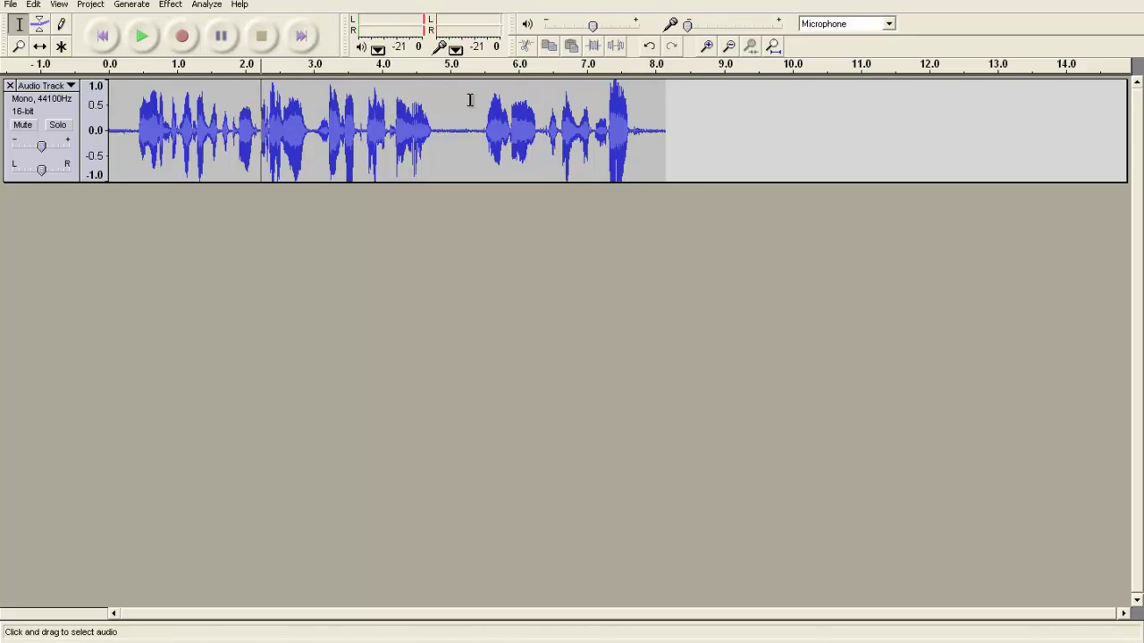
drag(469, 125, 657, 125)
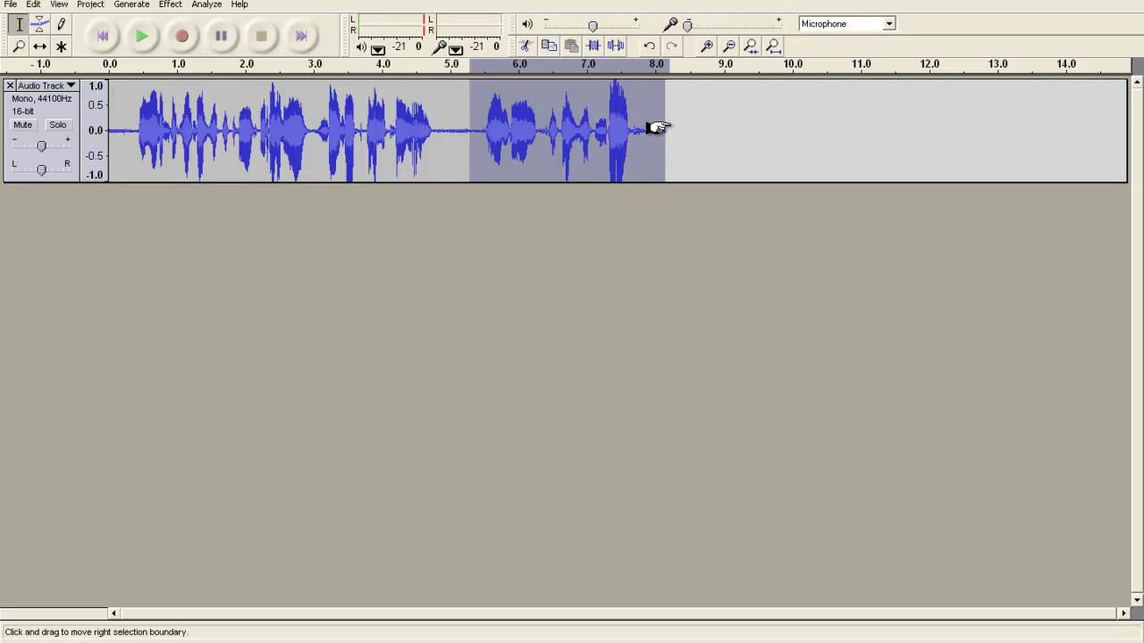
key(ctrl+x)
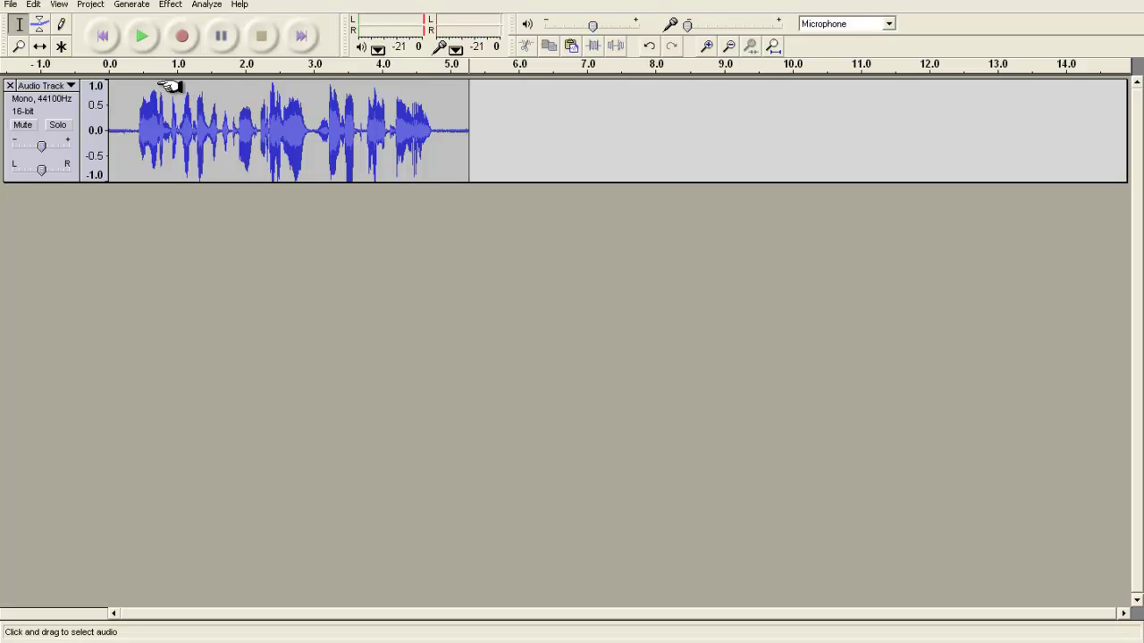
click(131, 84)
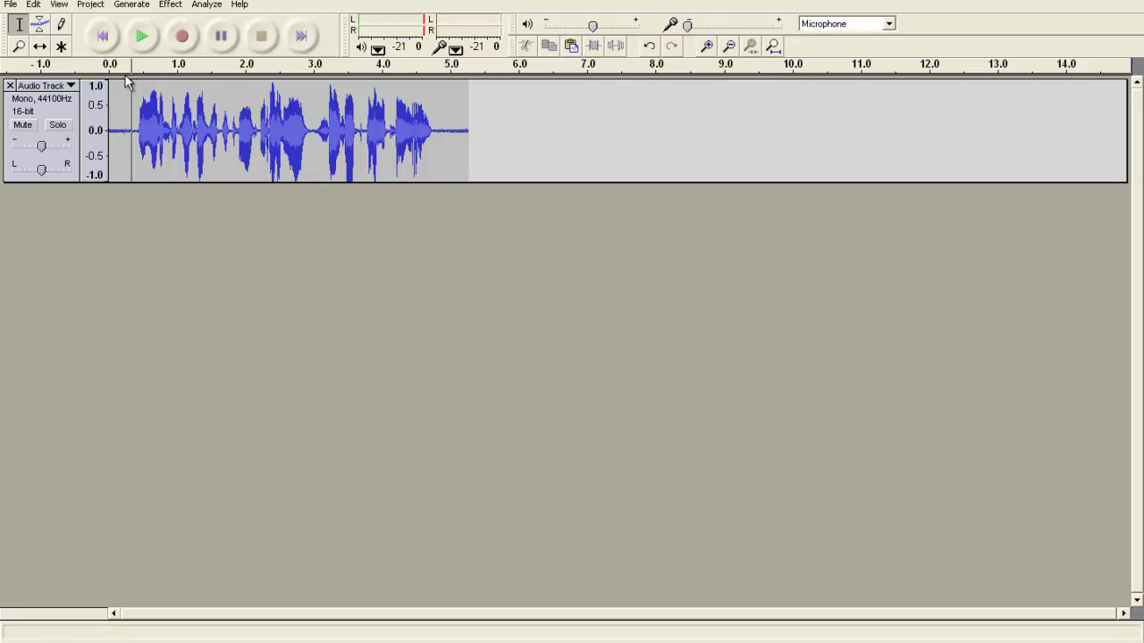
key(ctrl+v)
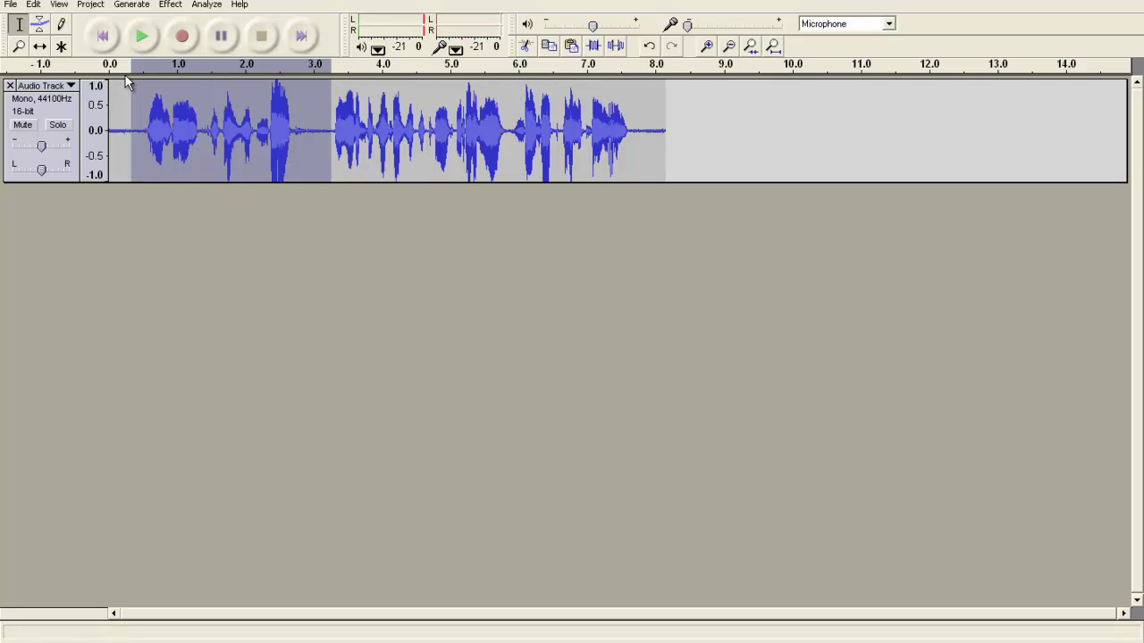
Record more speech onto a new track starting where the first clip ends, near 8 s
click(666, 145)
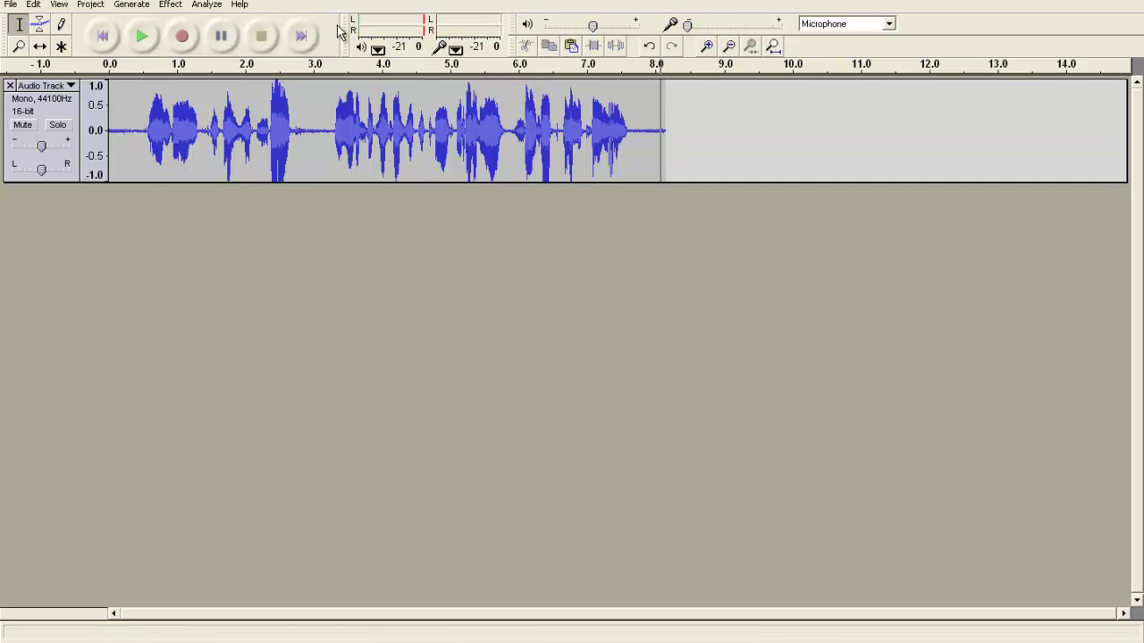
click(181, 36)
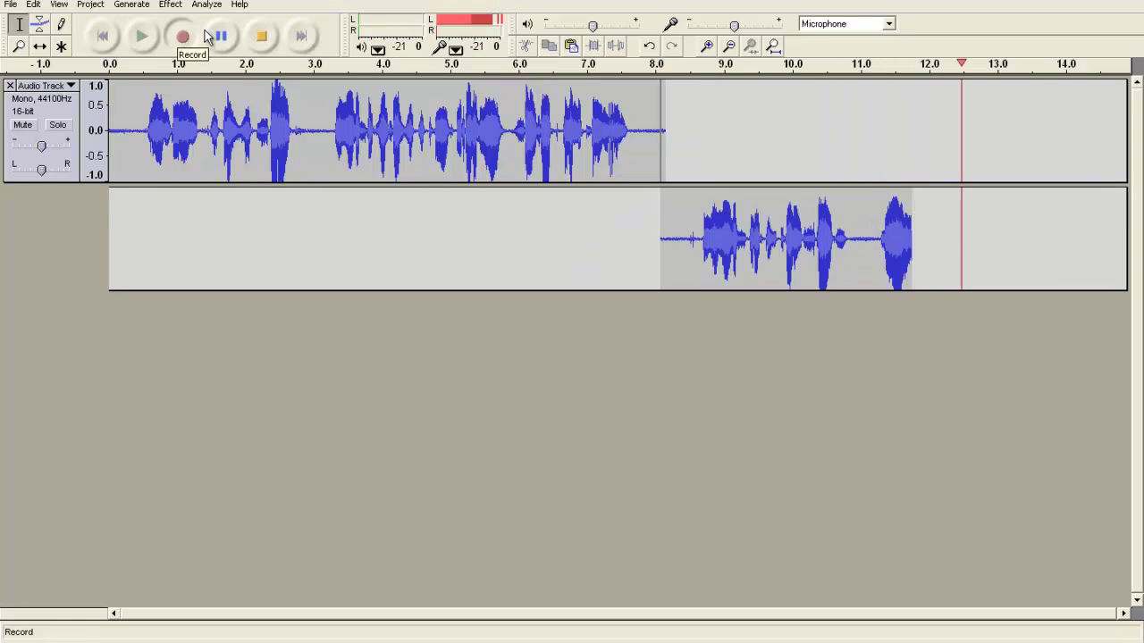
click(258, 36)
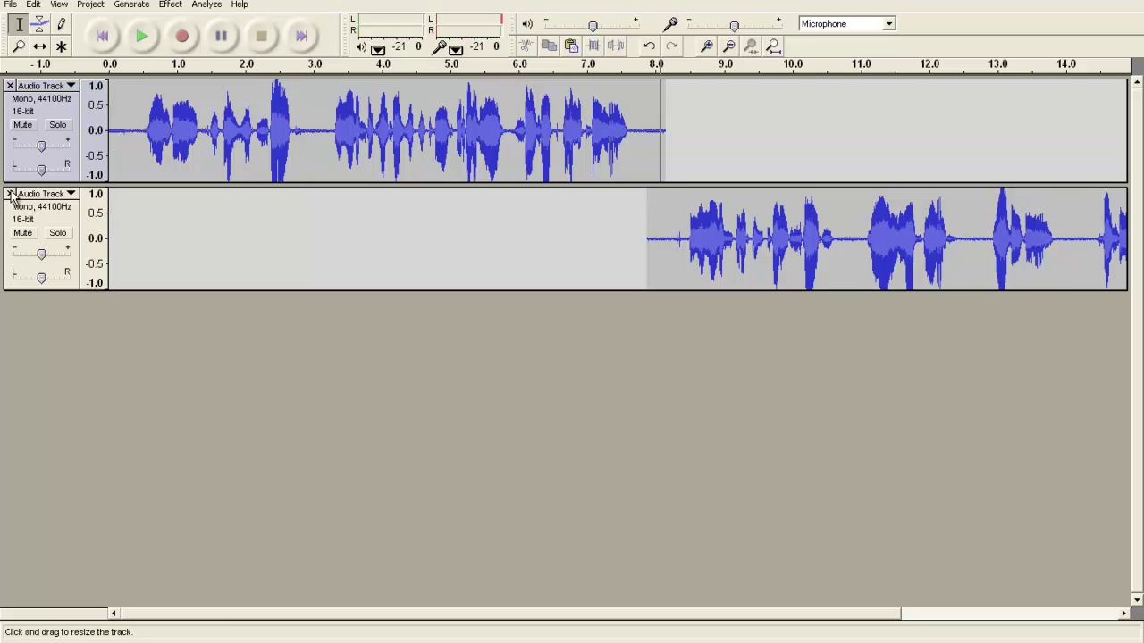
Delete the second recorded track with the close button on its panel
click(10, 193)
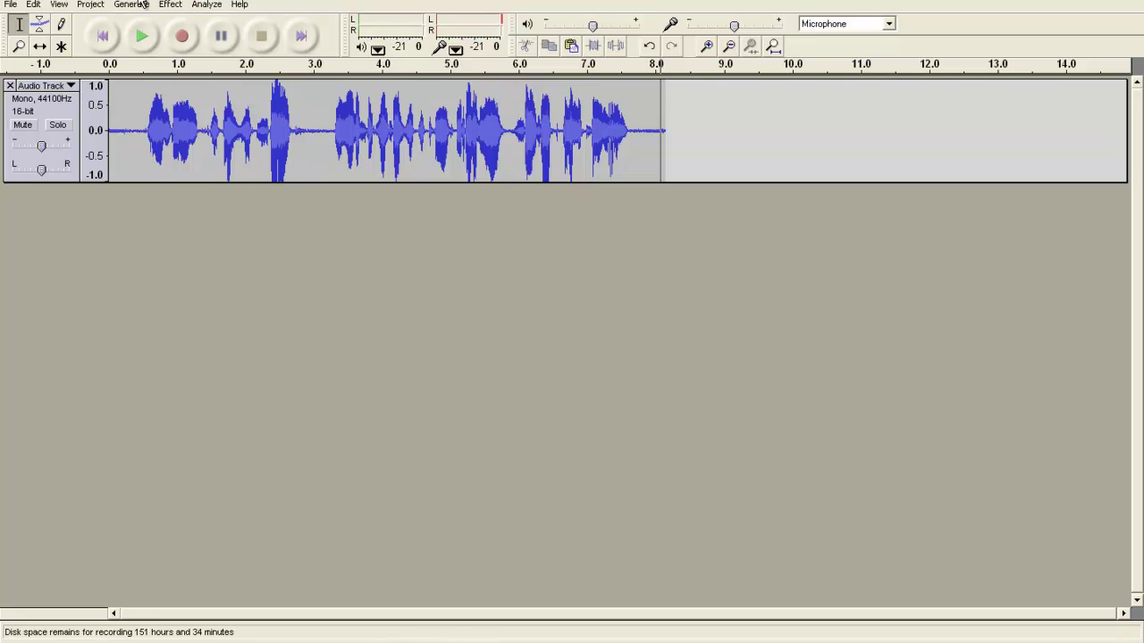
Save the project as 'test' in My Documents, creating a new 'audacity files' folder there
click(11, 6)
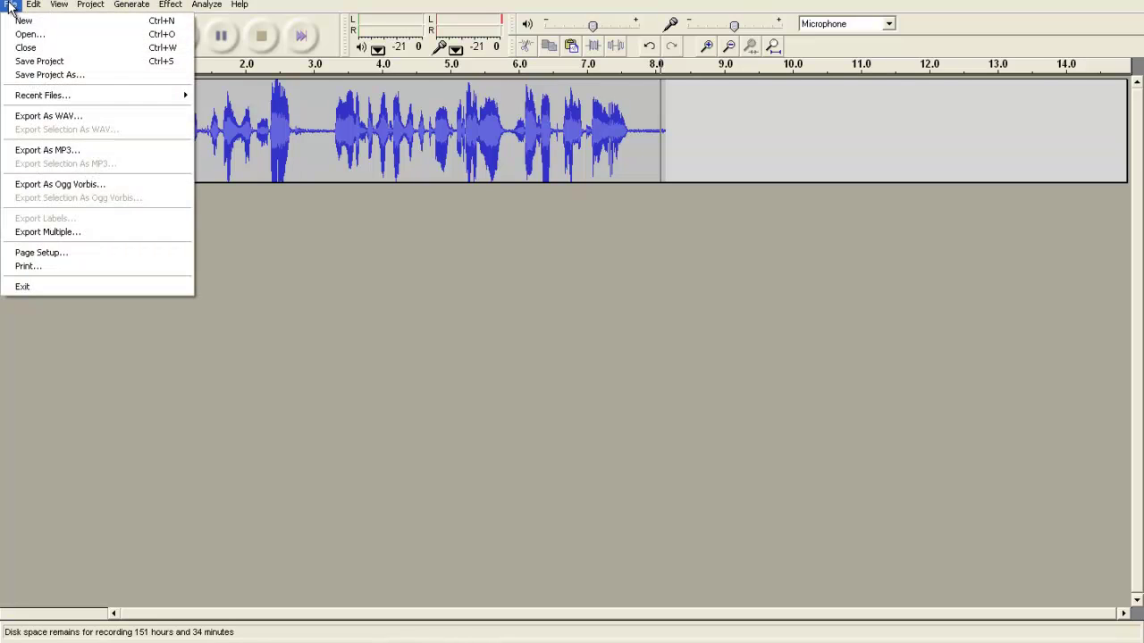
click(45, 75)
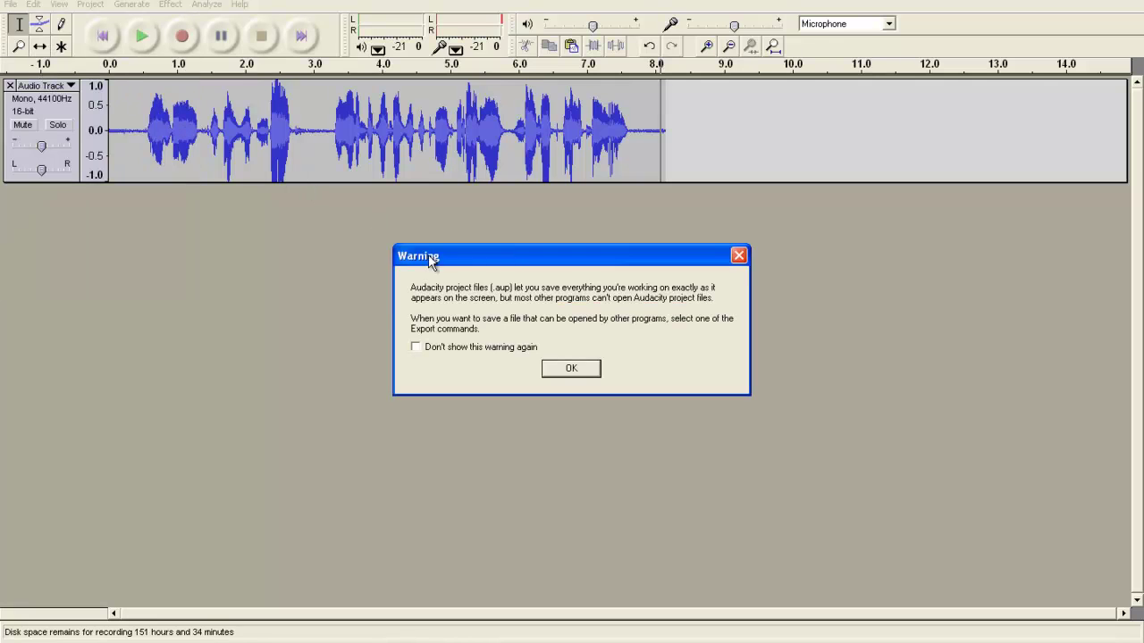
click(571, 368)
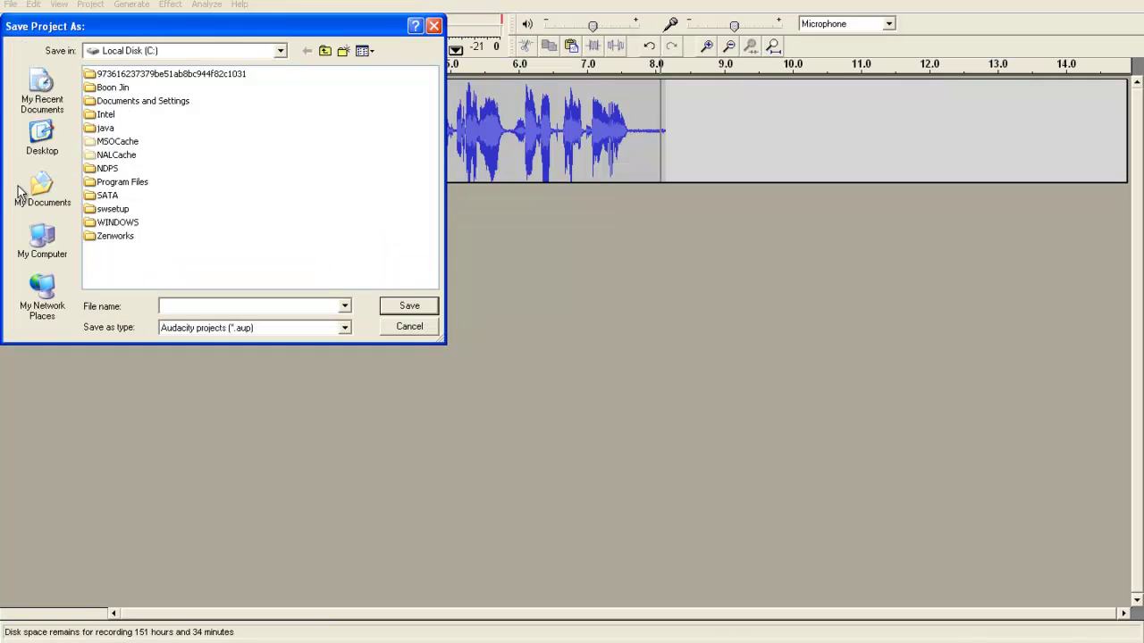
click(49, 189)
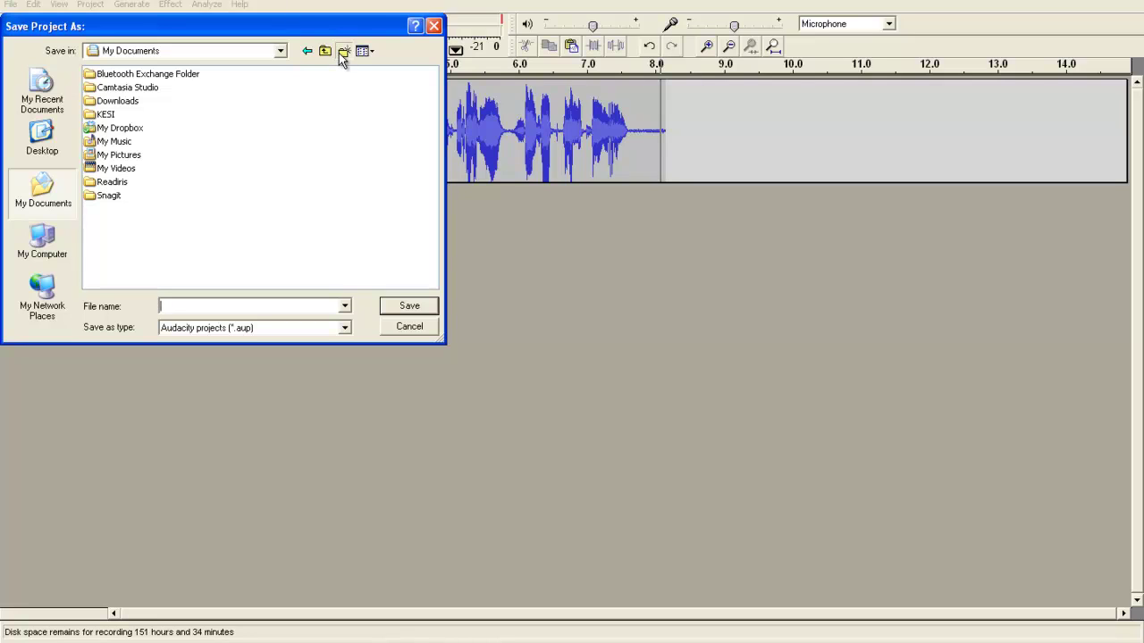
click(342, 52)
text(audacity)
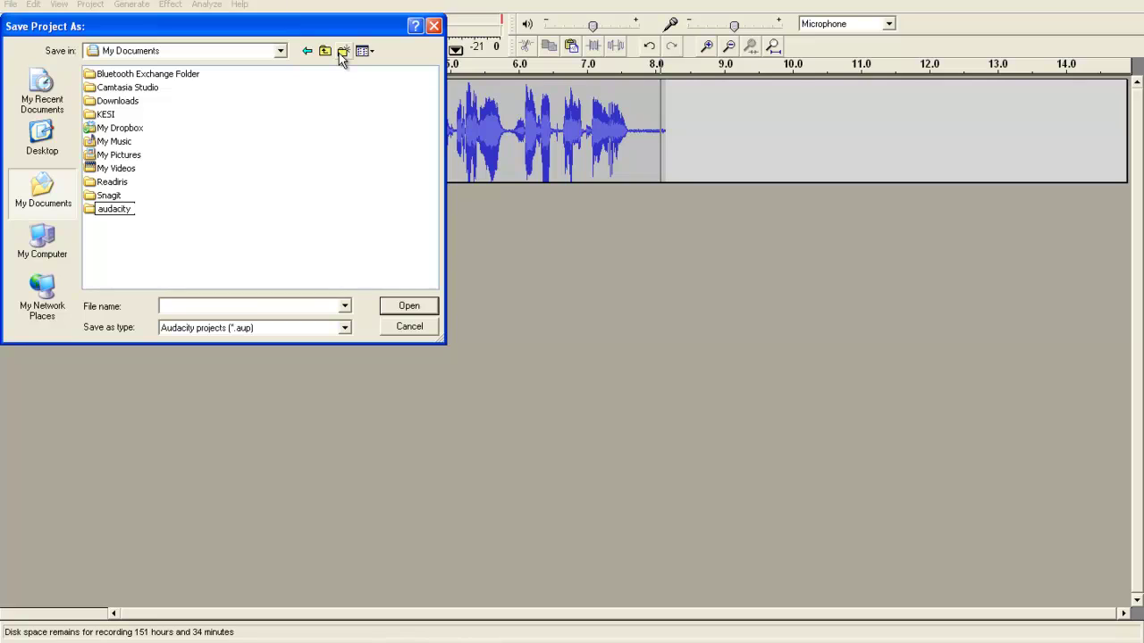
text( files)
click(247, 308)
text(test)
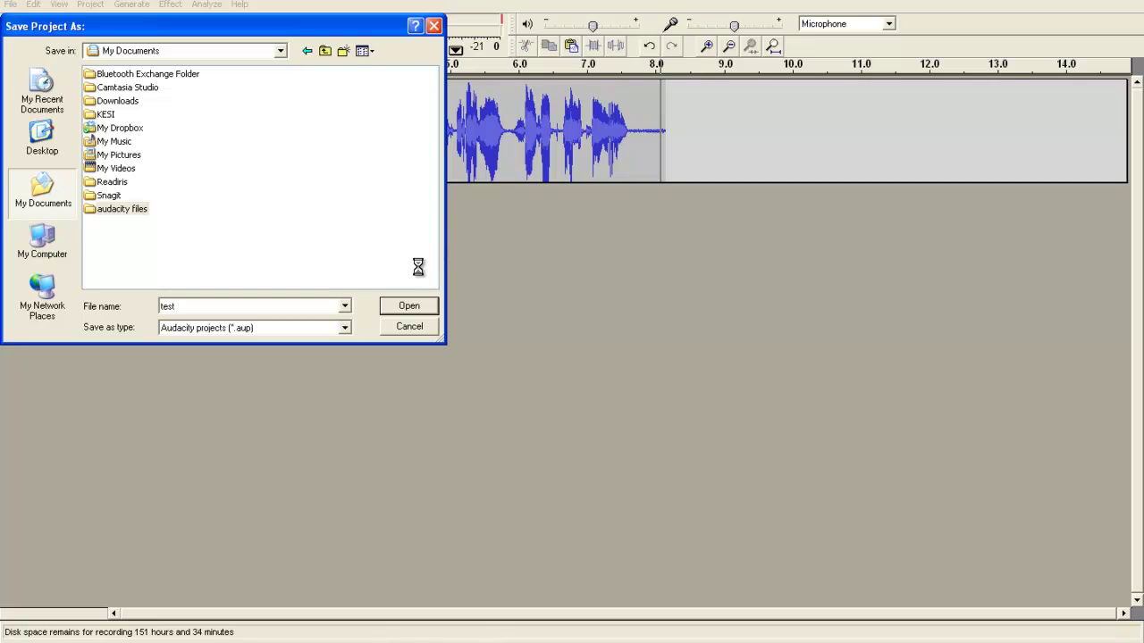
click(409, 308)
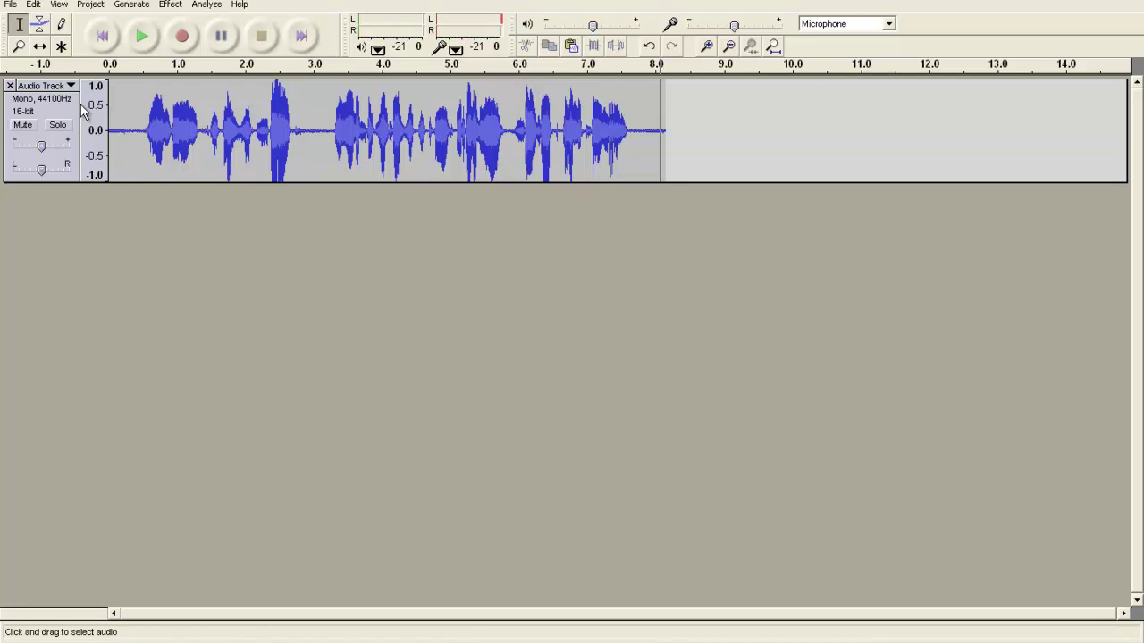
Export the recording as an MP3 file named test.mp3
click(12, 6)
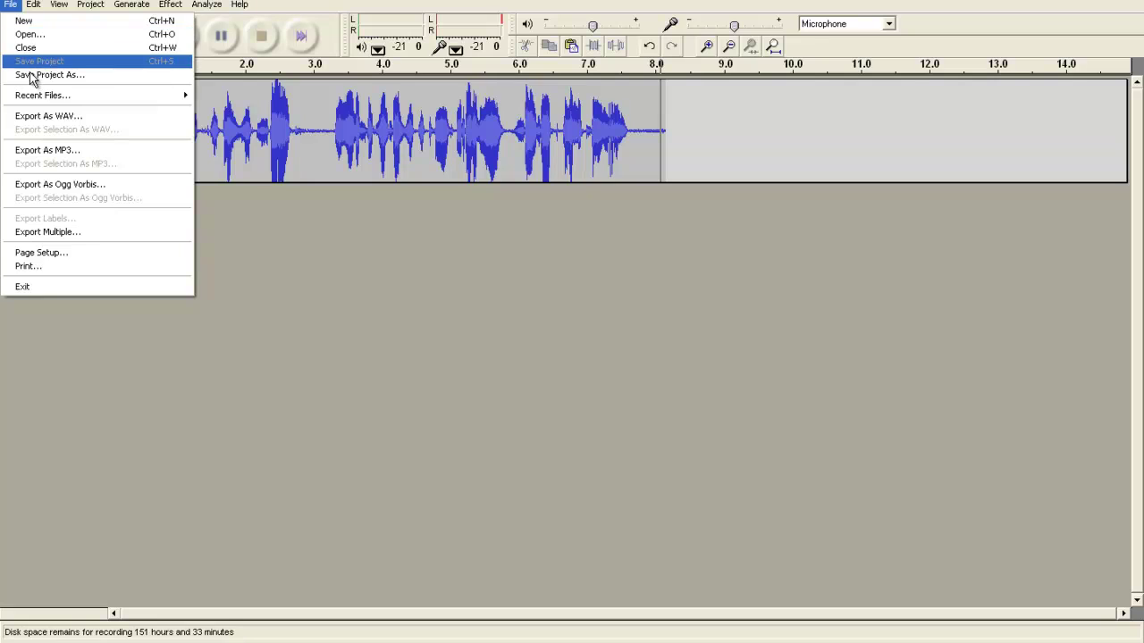
click(57, 150)
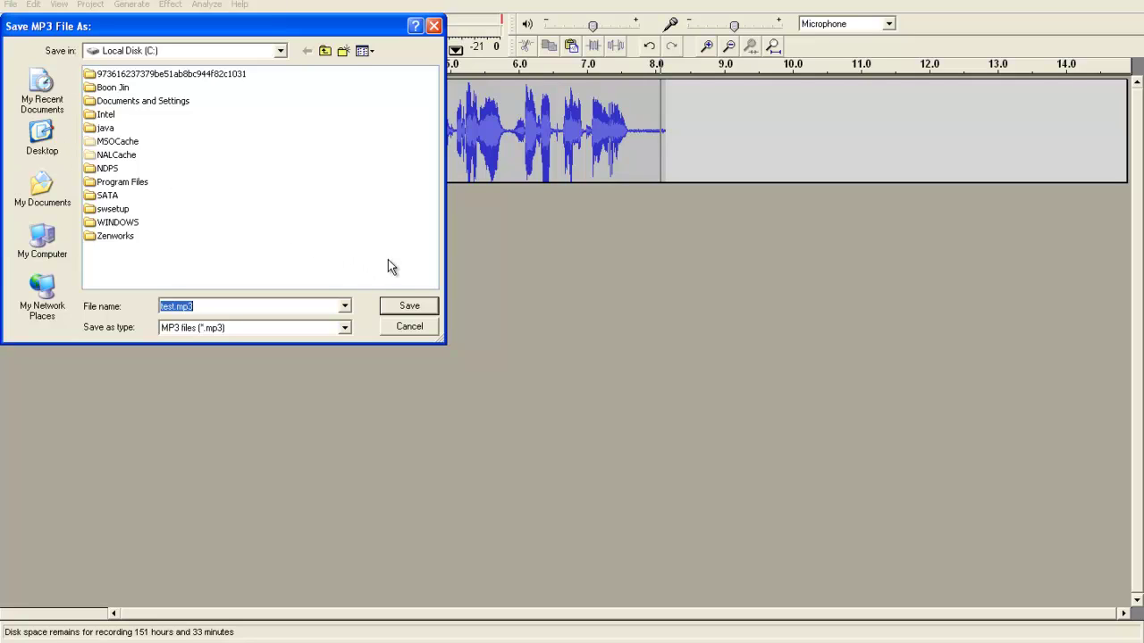
click(401, 313)
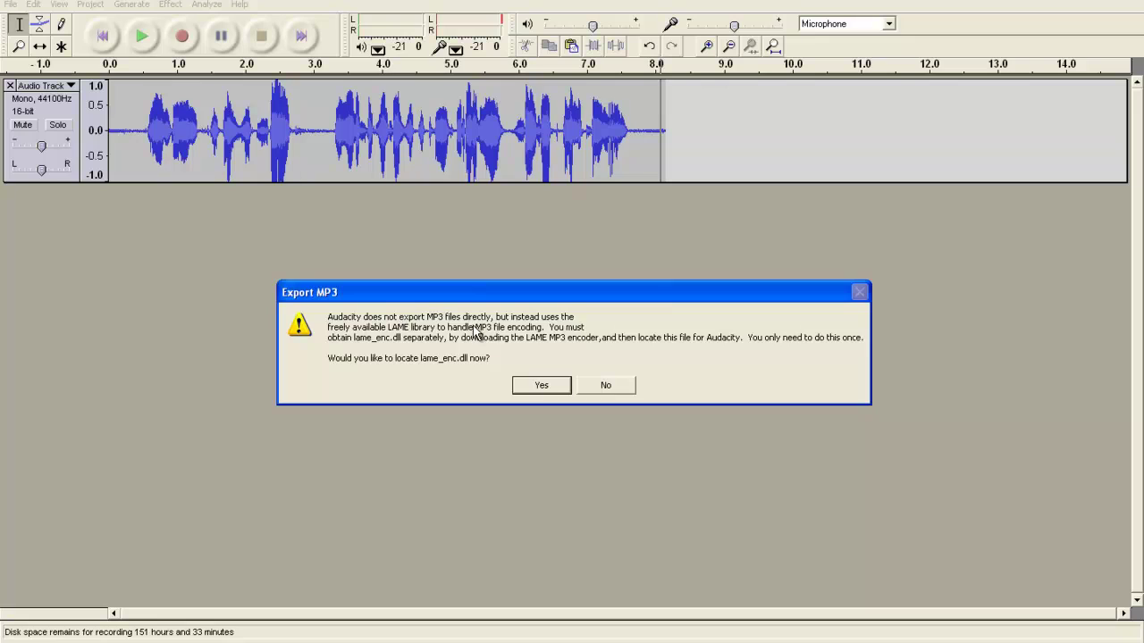
Point Audacity to lame_enc.dll in Program Files\Lame For Audacity as the MP3 encoder
click(532, 386)
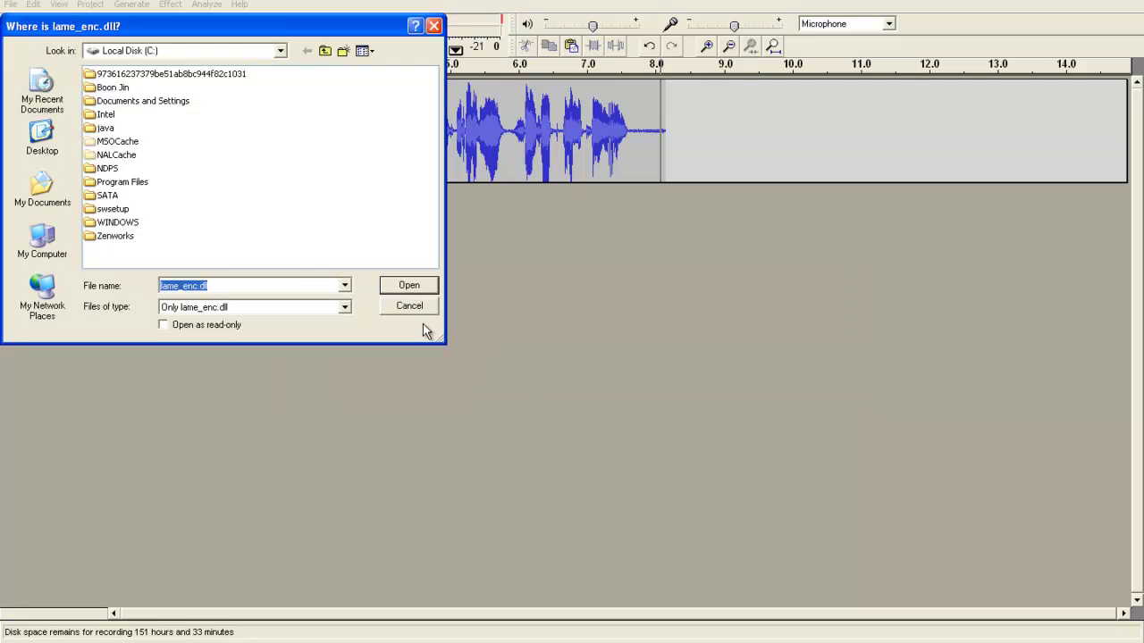
click(112, 181)
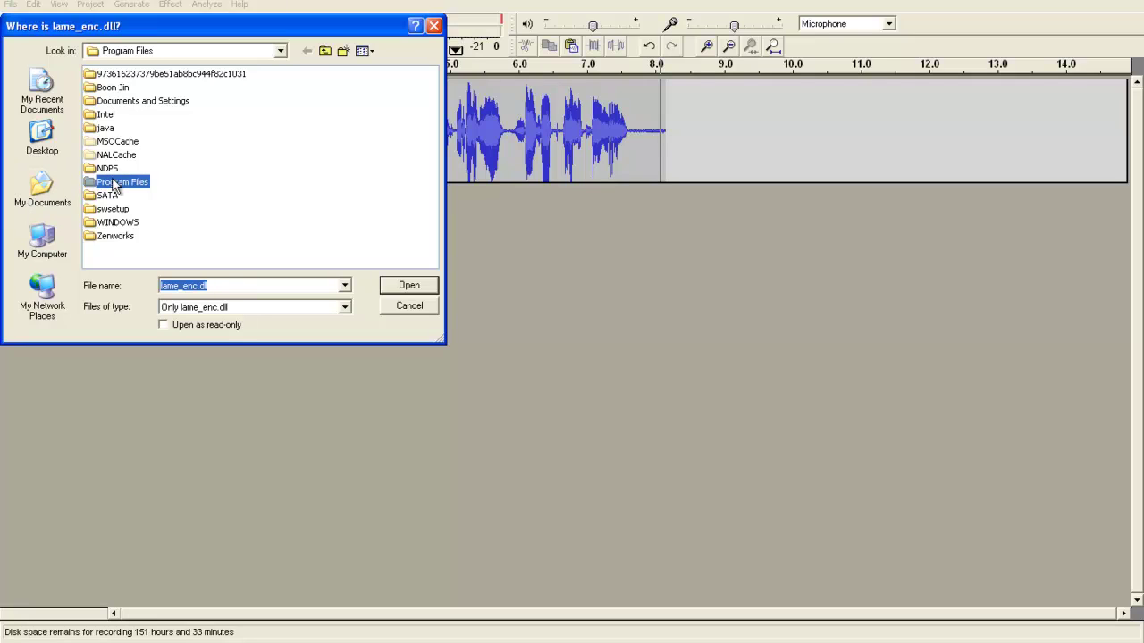
double_click(407, 96)
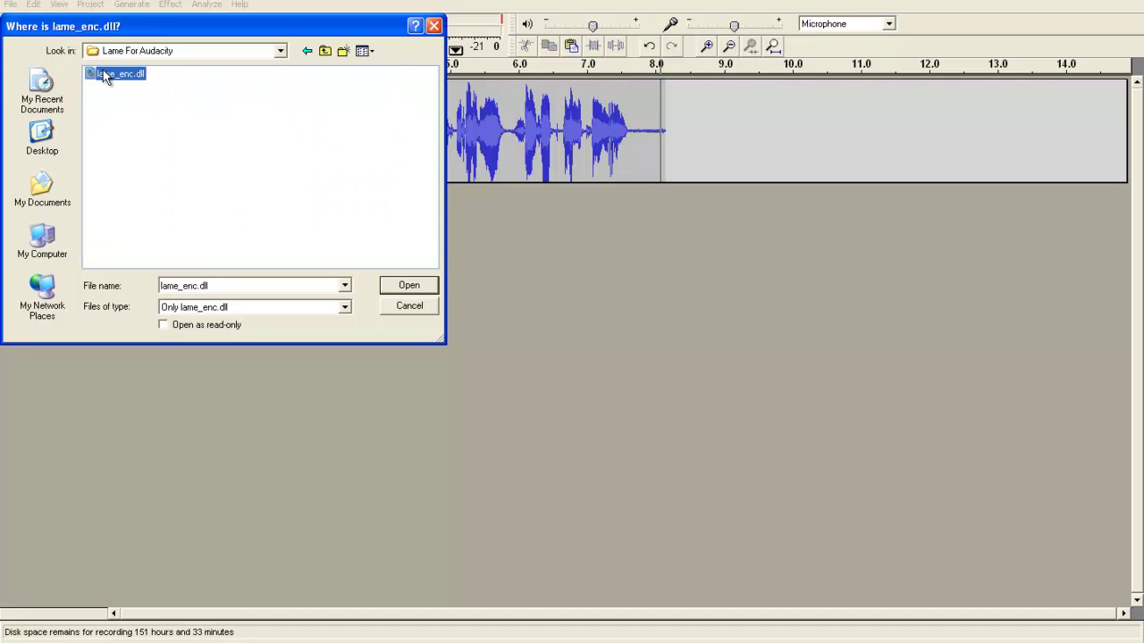
drag(103, 71, 327, 223)
click(406, 292)
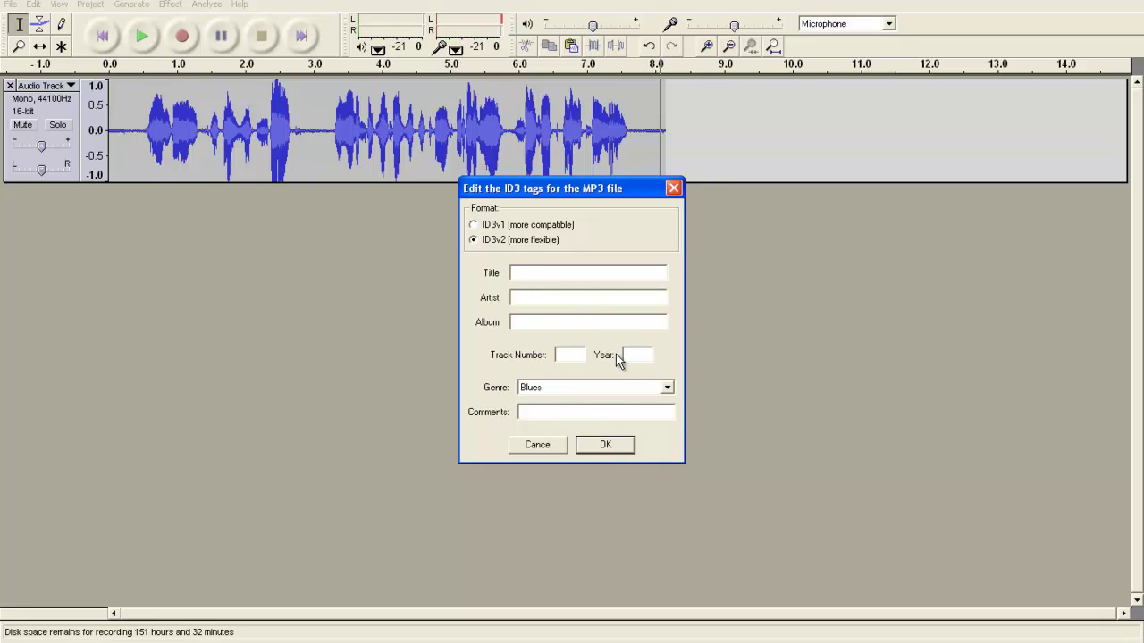
Accept the ID3 tags with blank fields to finish exporting test.mp3
click(597, 450)
click(598, 449)
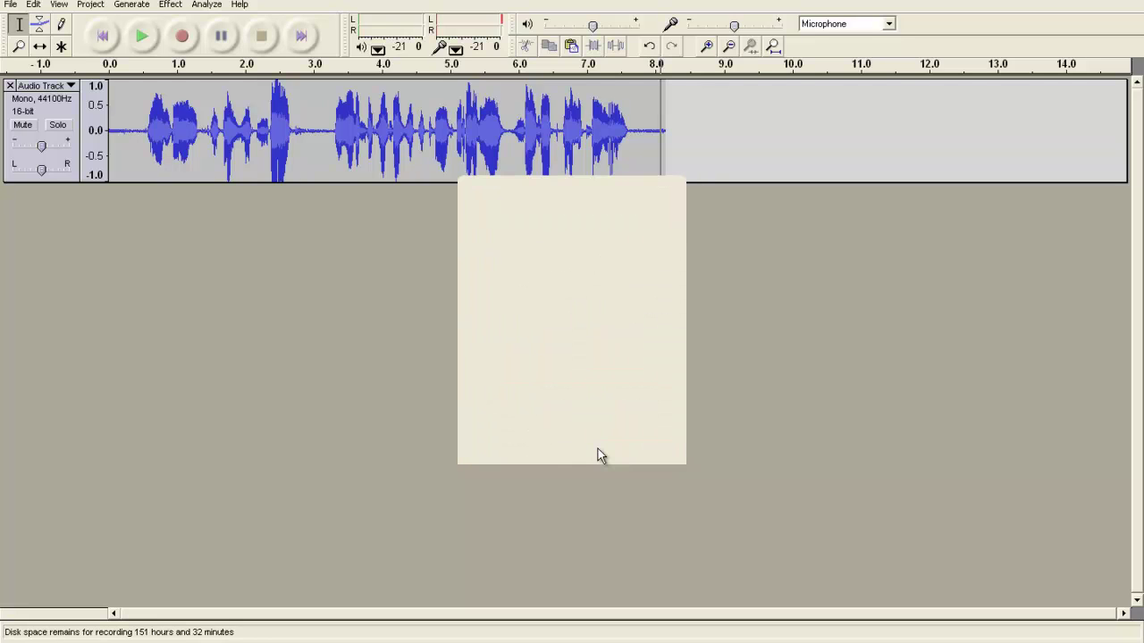